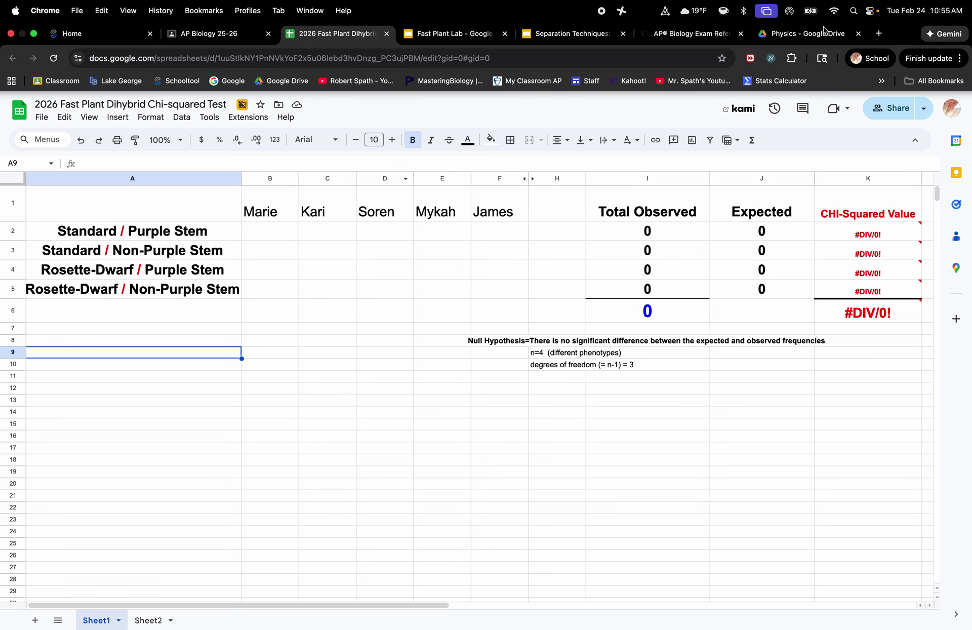
Consult the predicted F2 ratio in the Fast Plant Lab slides and enter 90, 30, 30 and 10 in cells B2 to B5
click(450, 34)
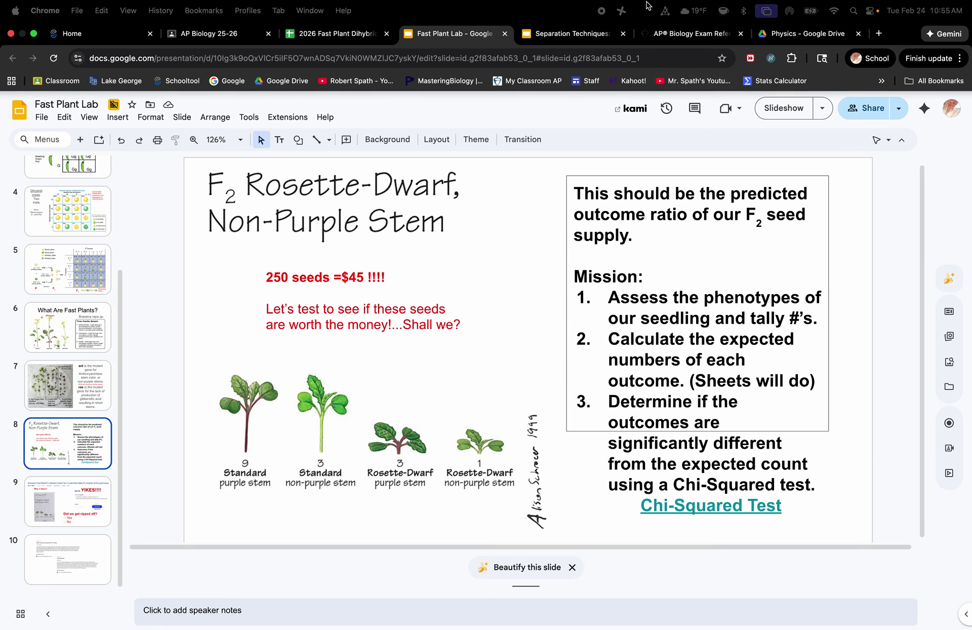
click(334, 35)
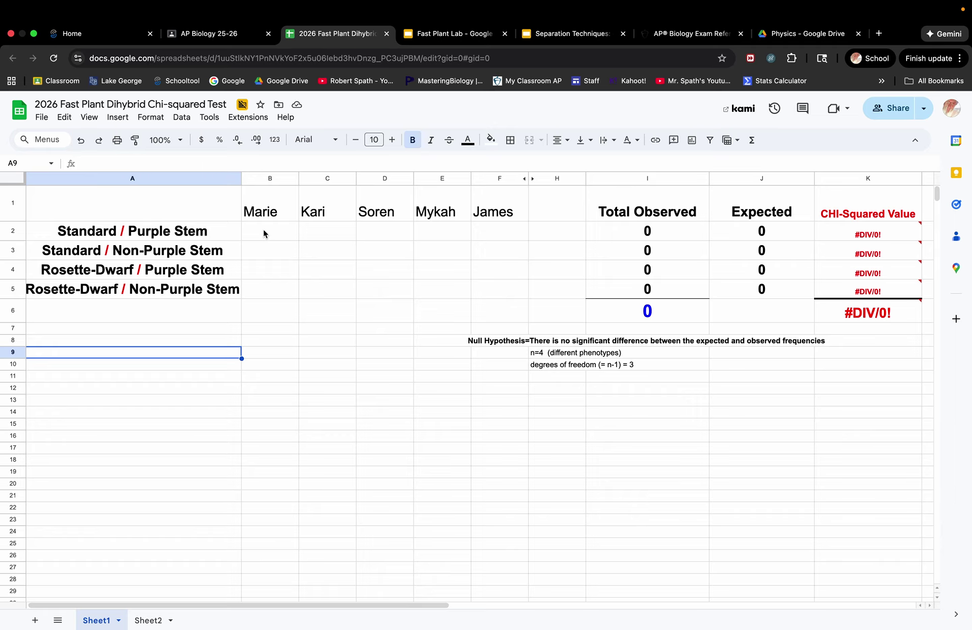
click(283, 233)
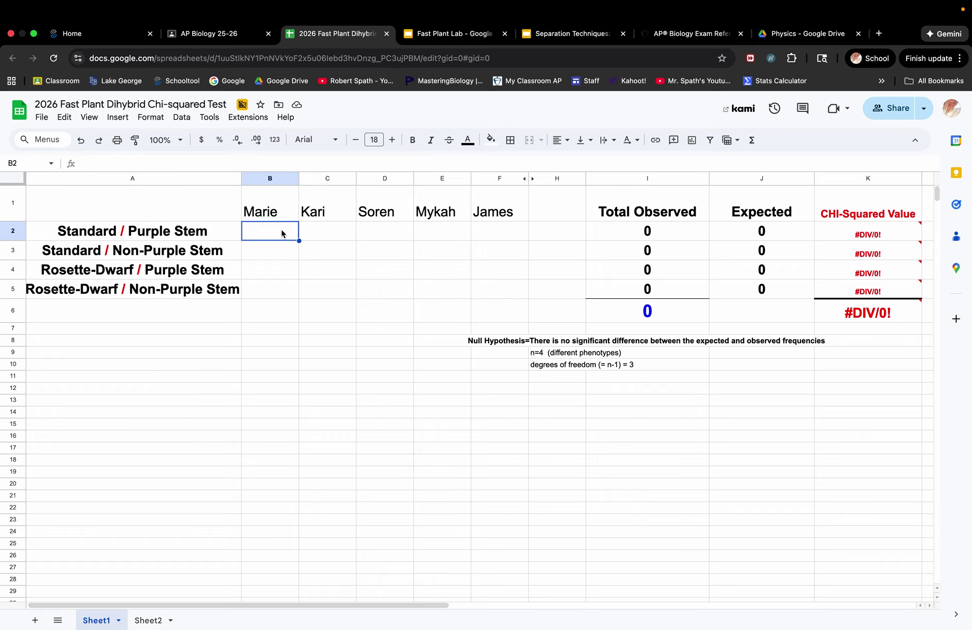
text(90)
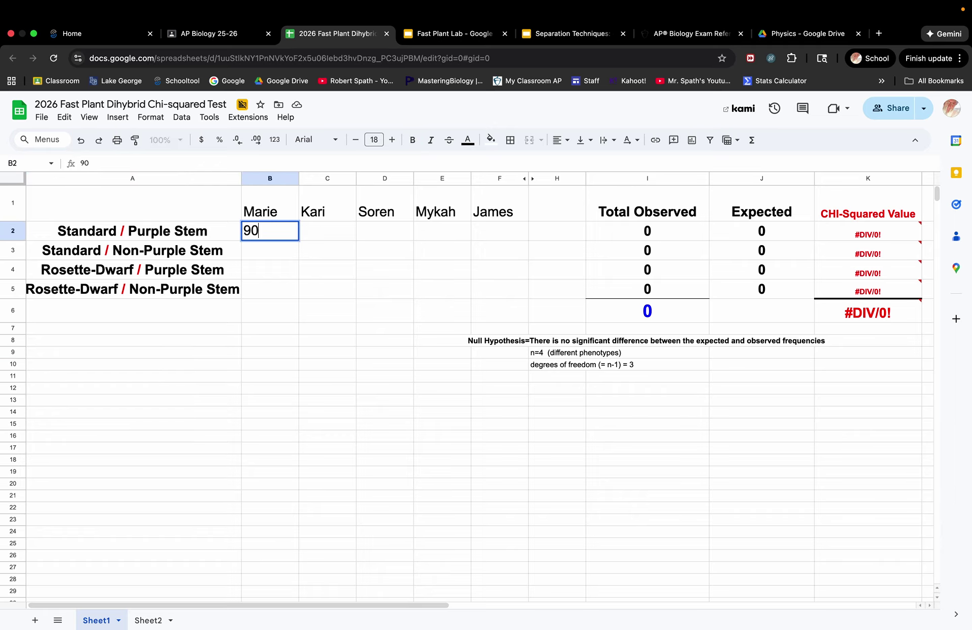
click(282, 254)
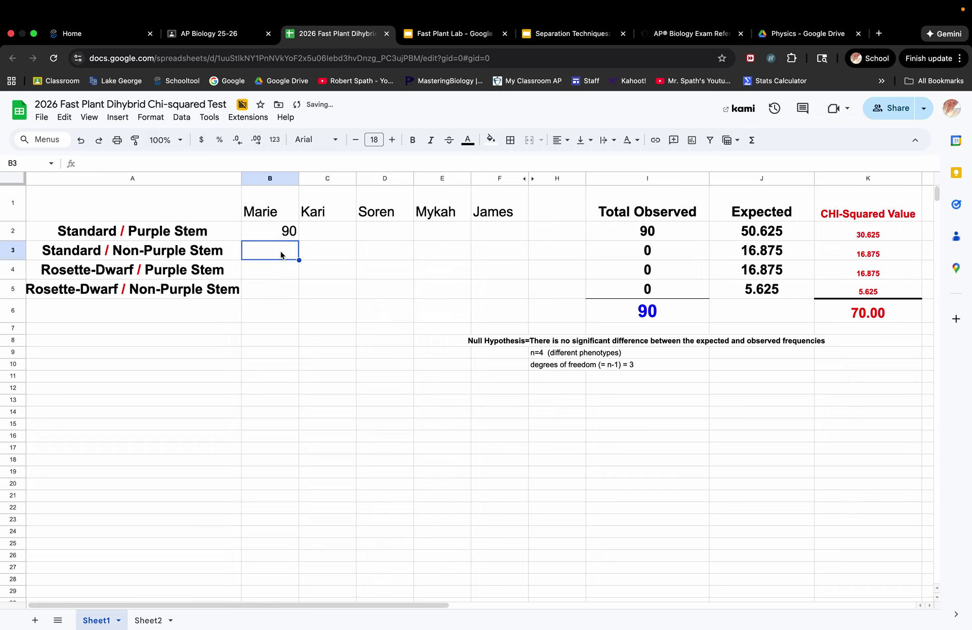
text(30)
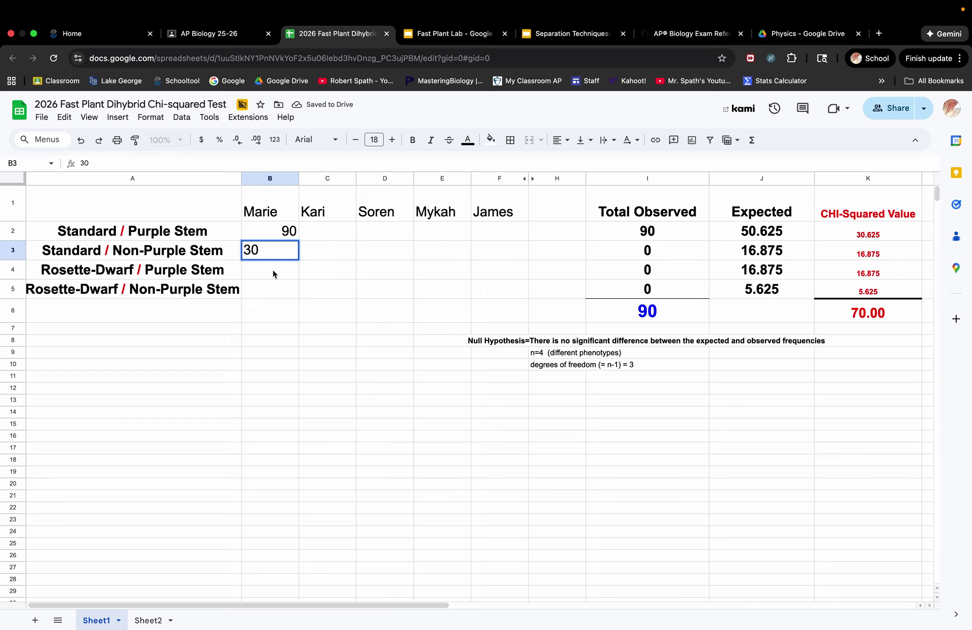
click(273, 274)
text(30)
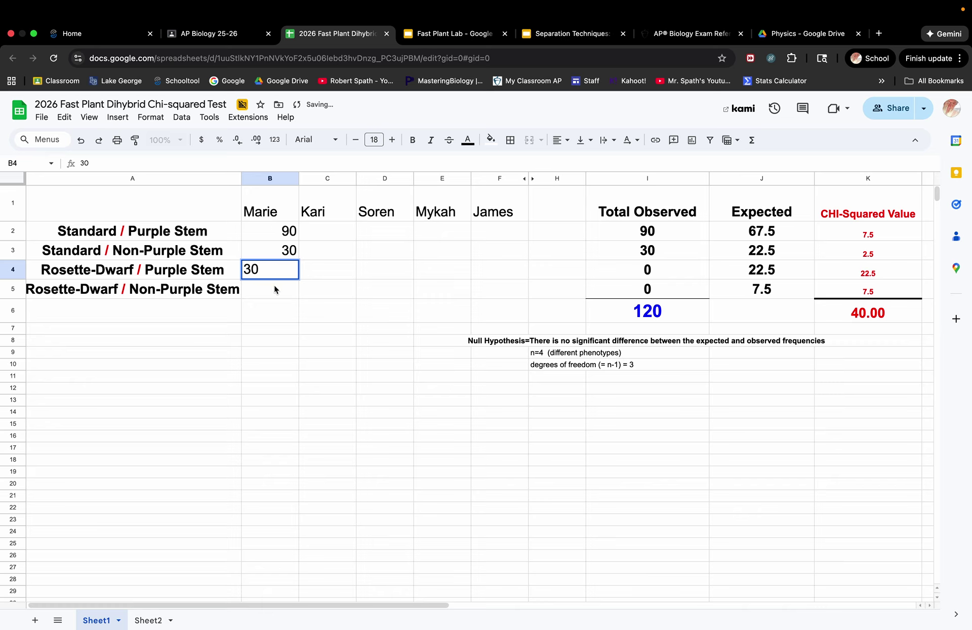
click(274, 284)
text(10)
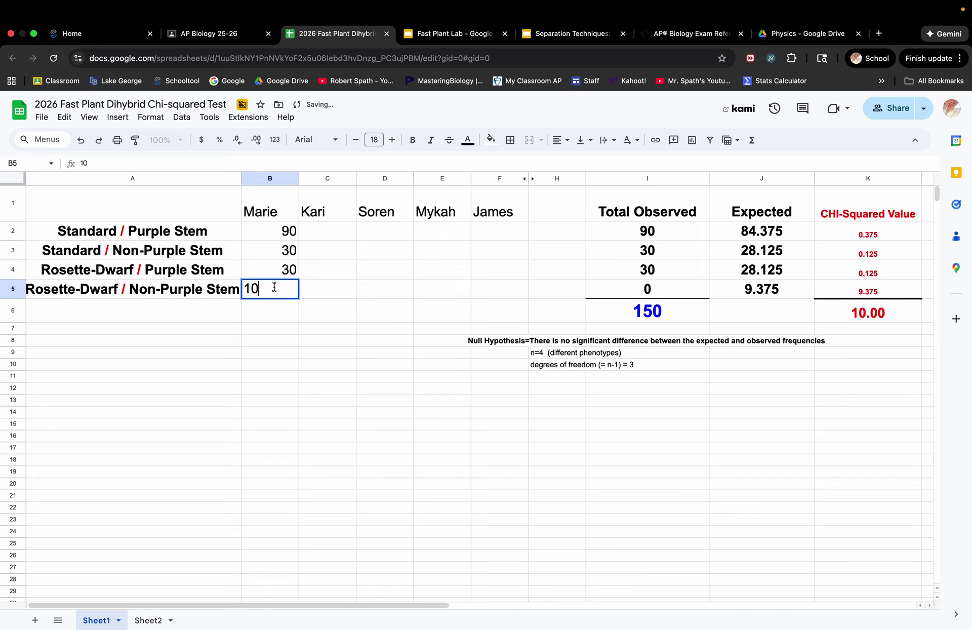
click(274, 332)
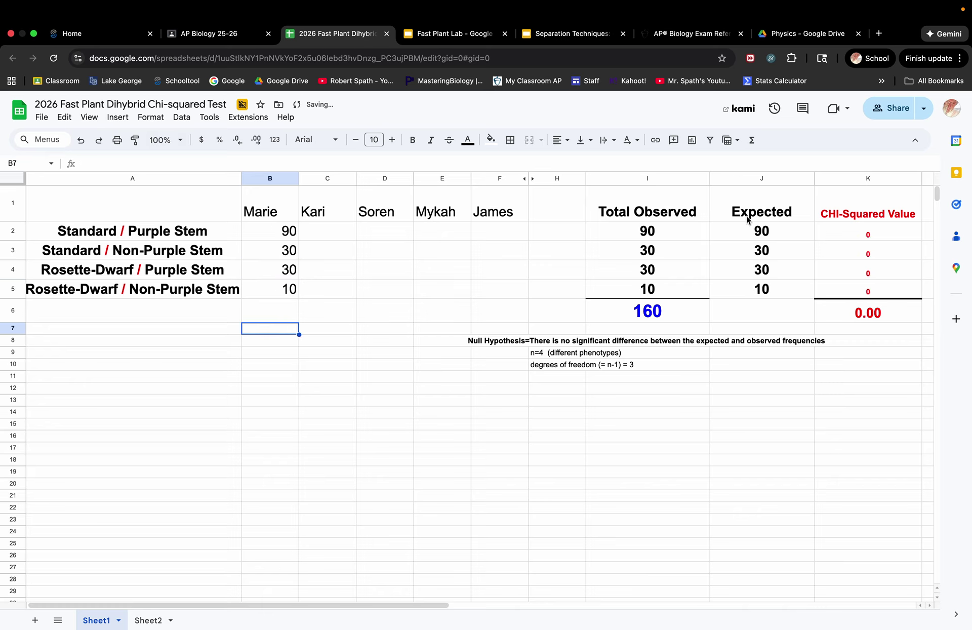
Enter the phenotype counts 90, 30, 30 and 10 in cells E2 to E5
click(652, 237)
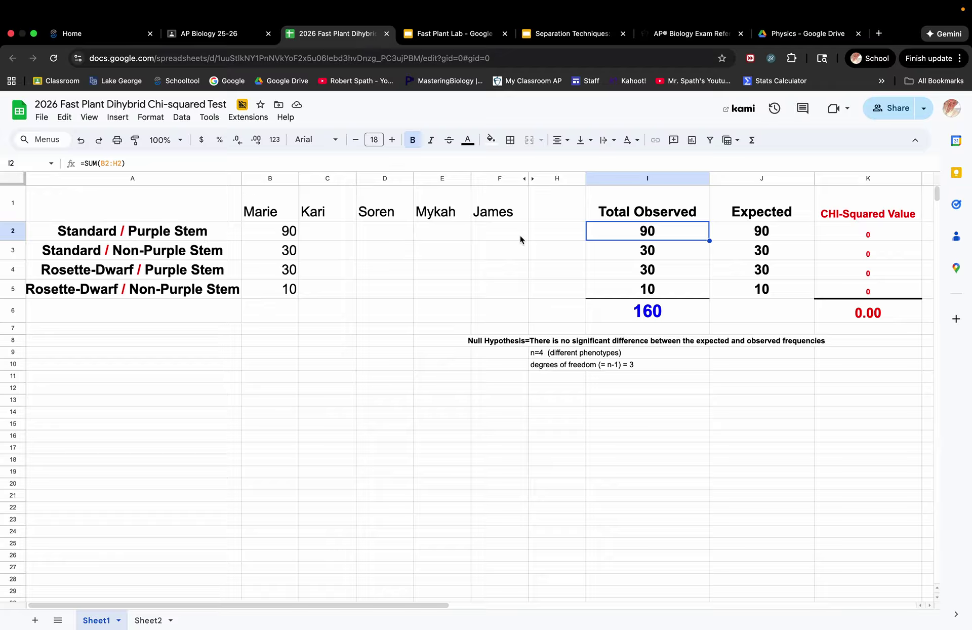
click(436, 237)
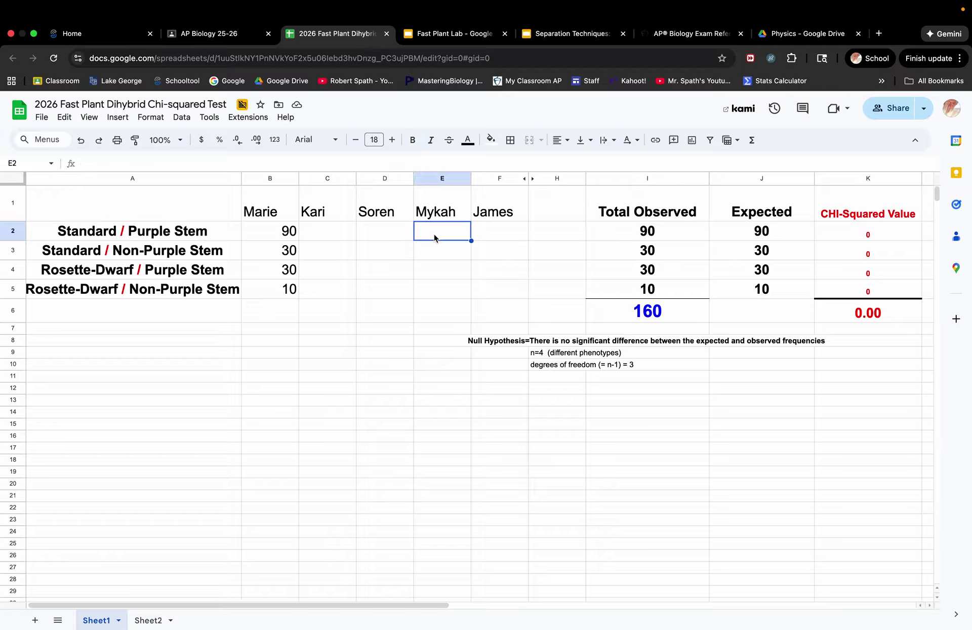
text(90)
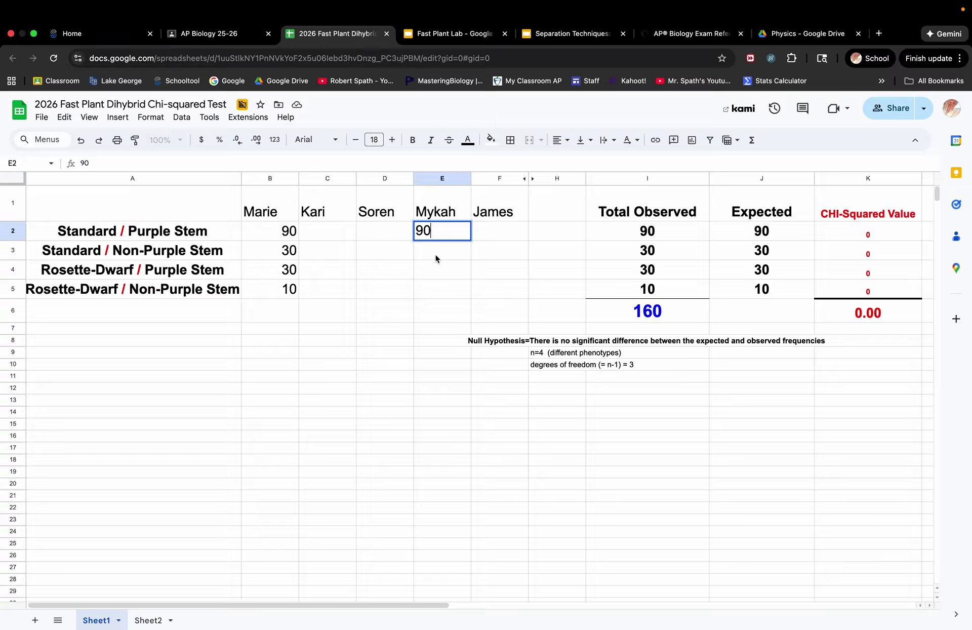
key(Return)
text(30)
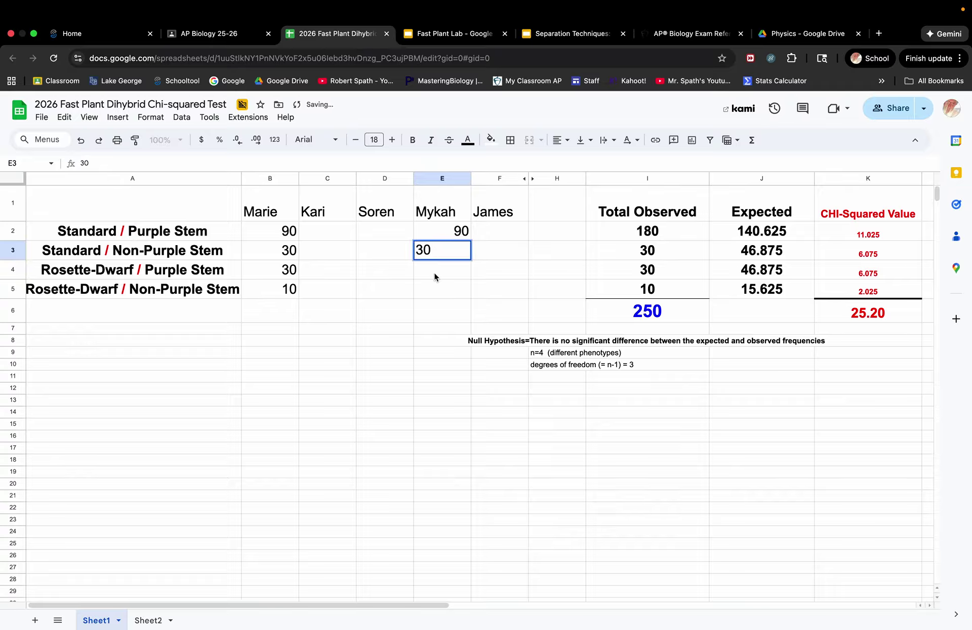
key(Return)
text(30)
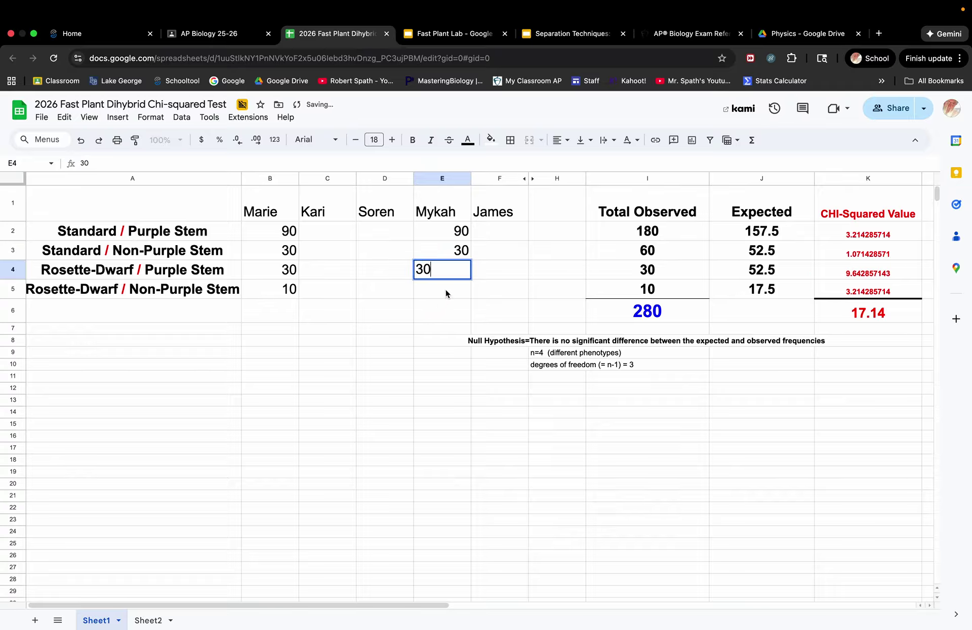
key(Return)
text(10)
click(436, 341)
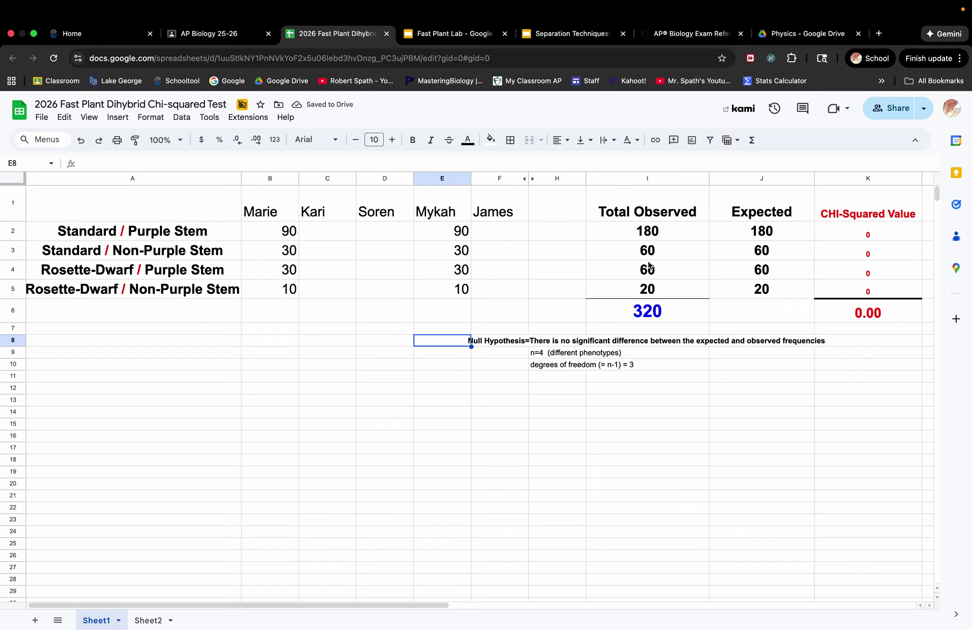
Examine the formulas behind the observed total in I6 and the expected counts in J2 to J5
click(660, 315)
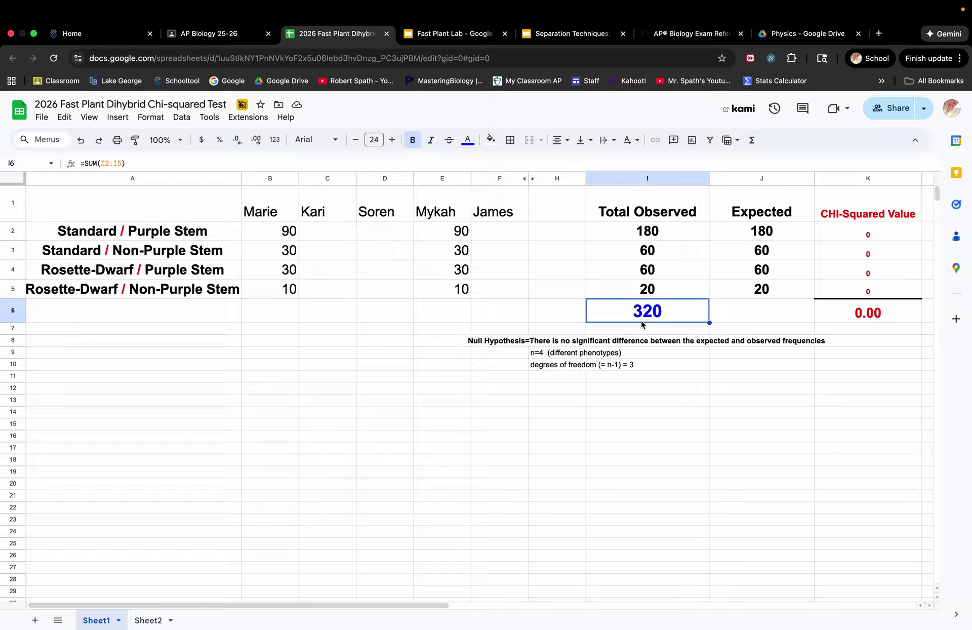
click(754, 234)
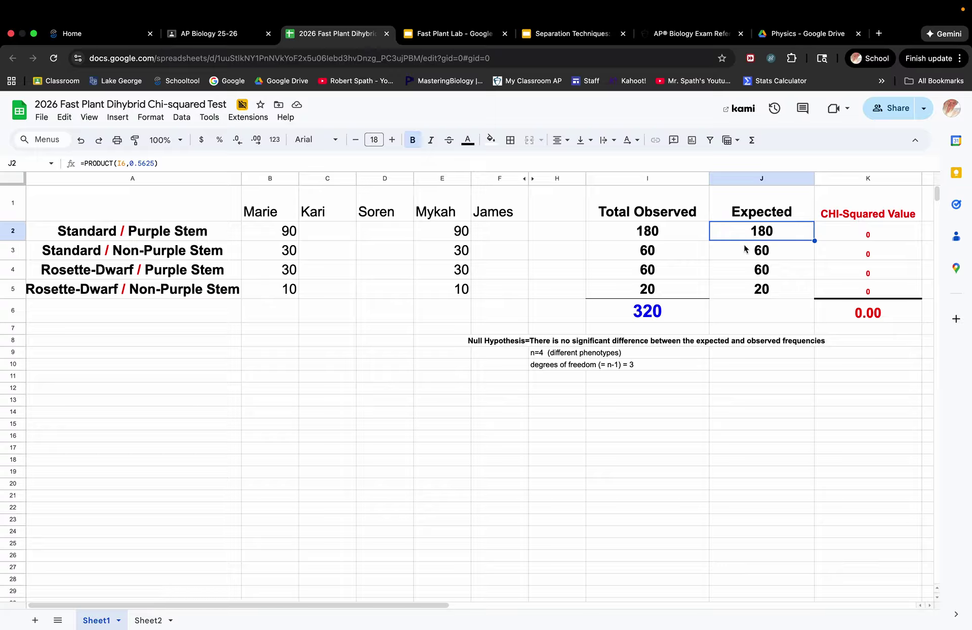
click(743, 252)
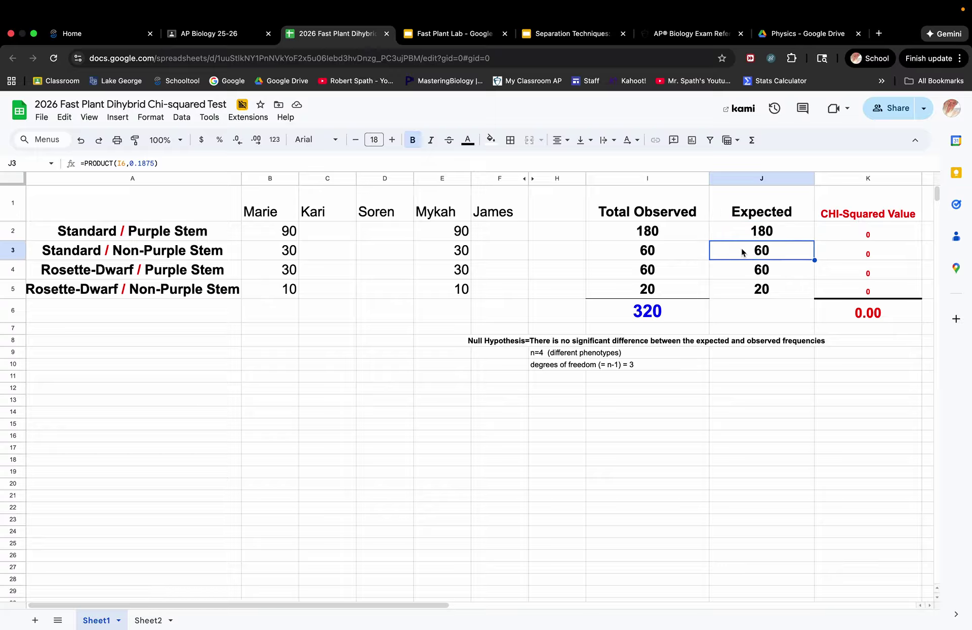
click(742, 272)
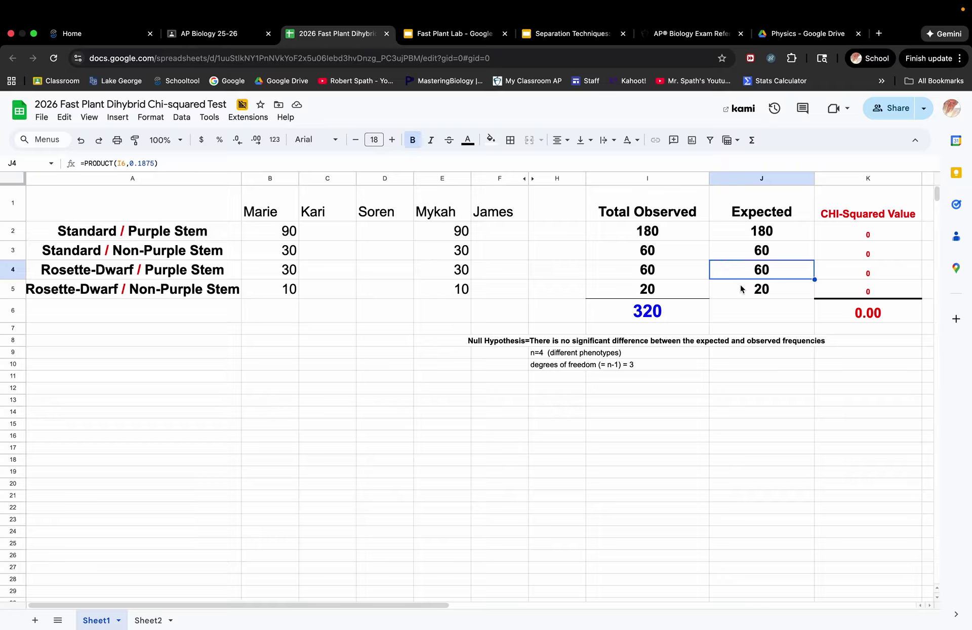
click(742, 291)
click(669, 315)
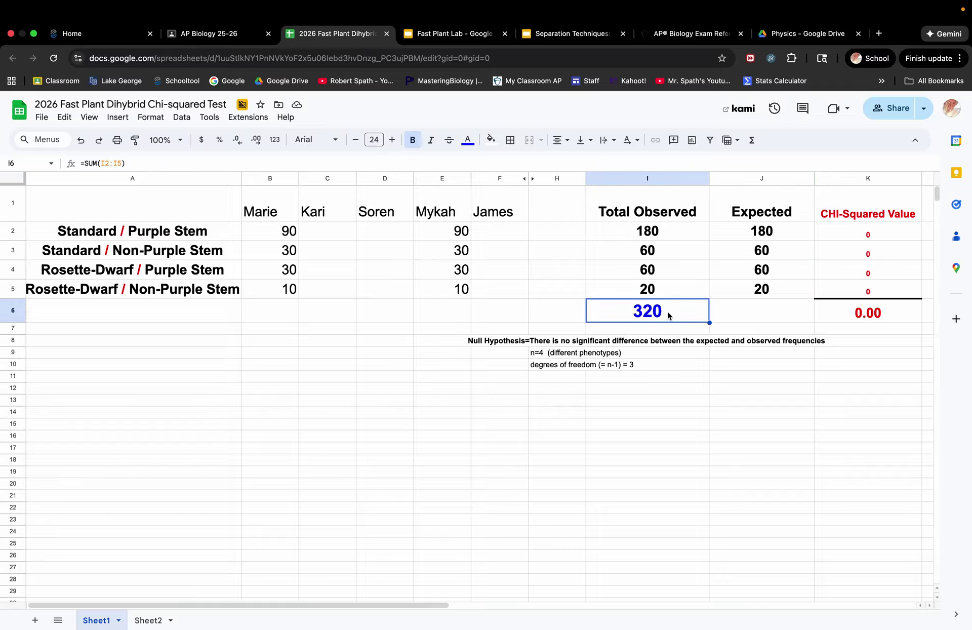
click(750, 231)
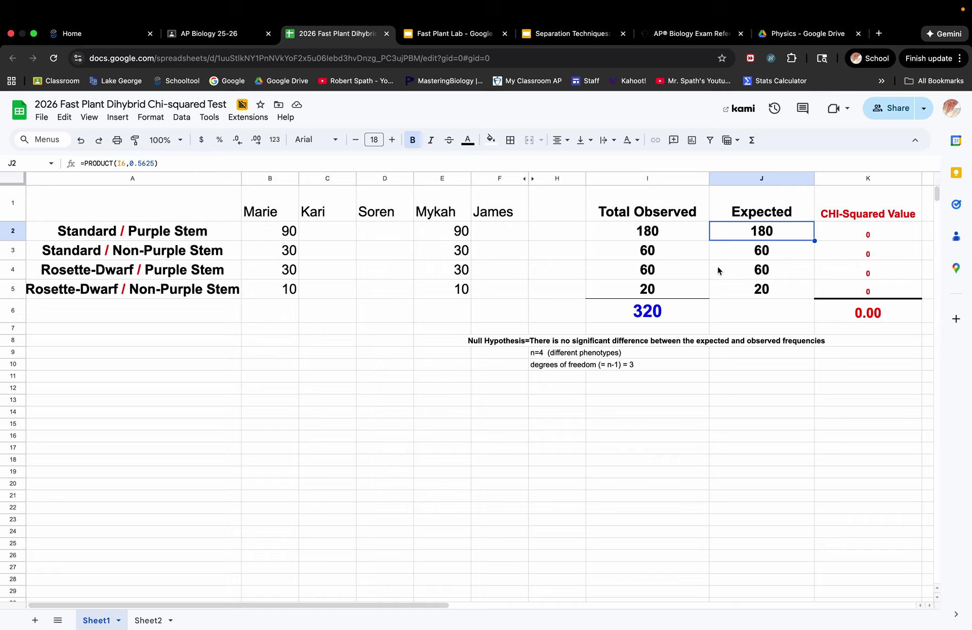
click(739, 251)
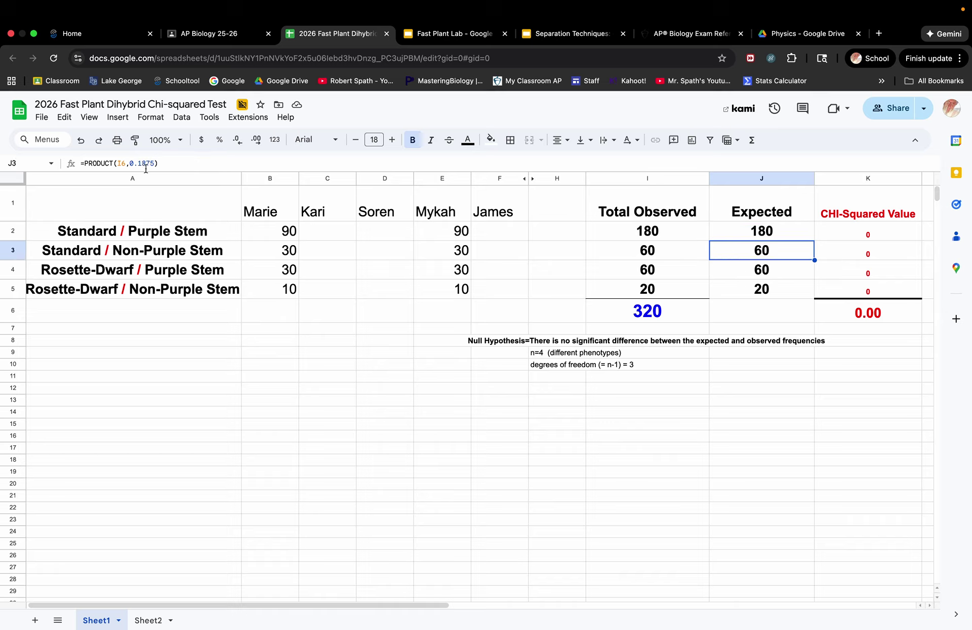
click(728, 272)
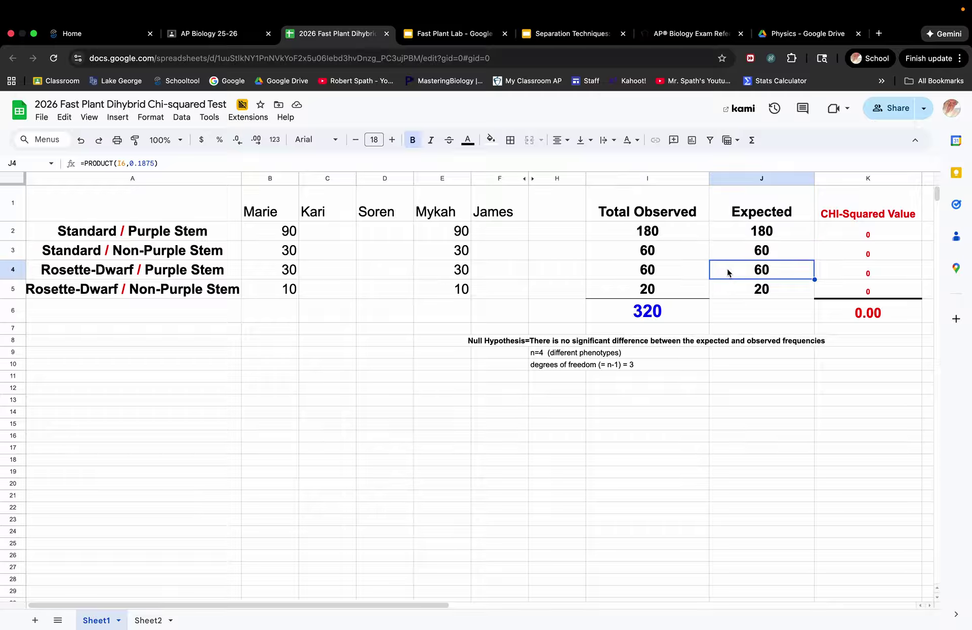
click(742, 292)
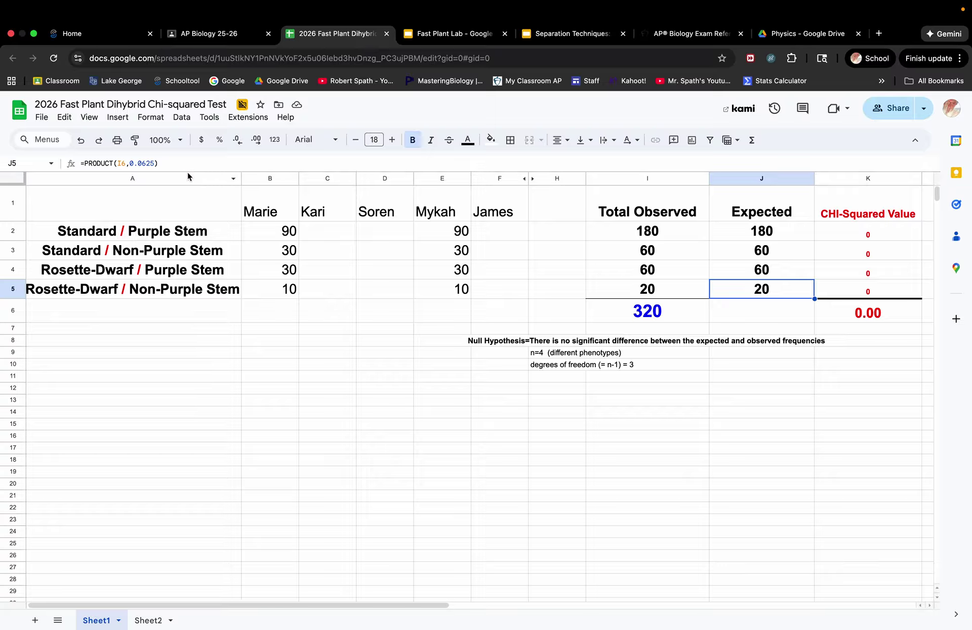
Compare the chi-squared formula in K2 with the Chi-Square equation in the AP Biology Exam Reference PDF
click(848, 234)
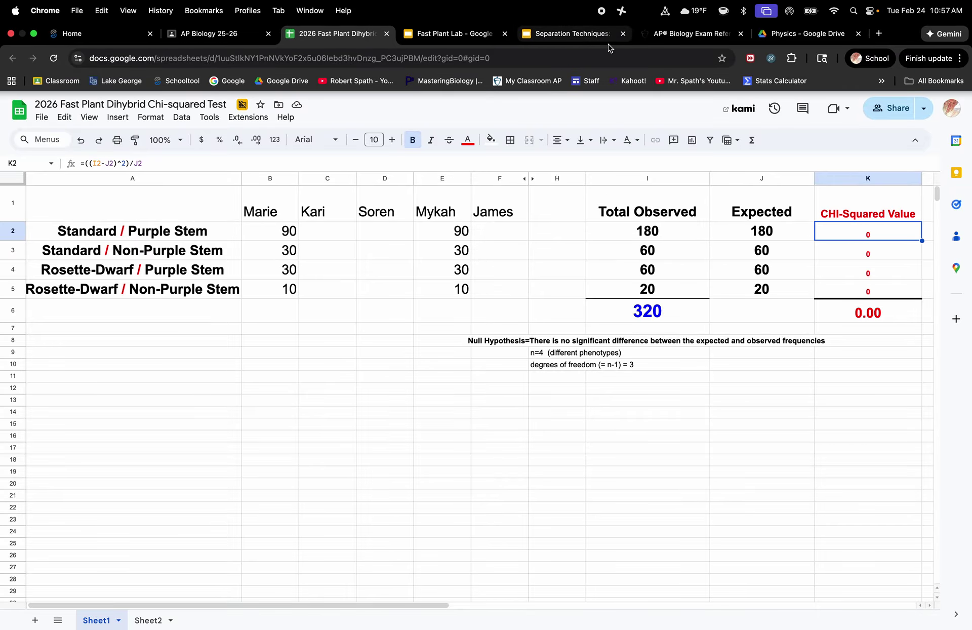
click(702, 41)
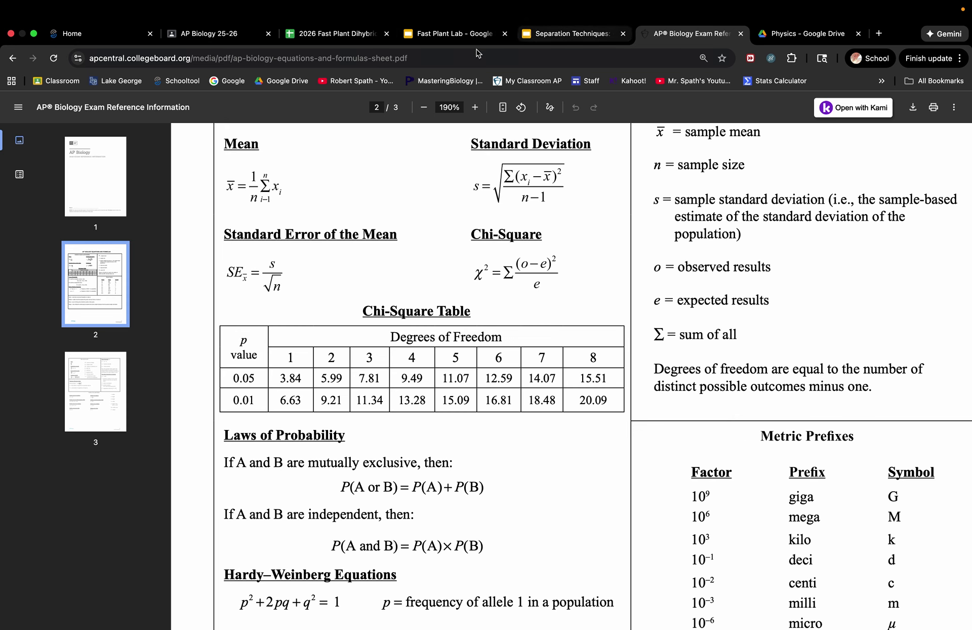
click(357, 34)
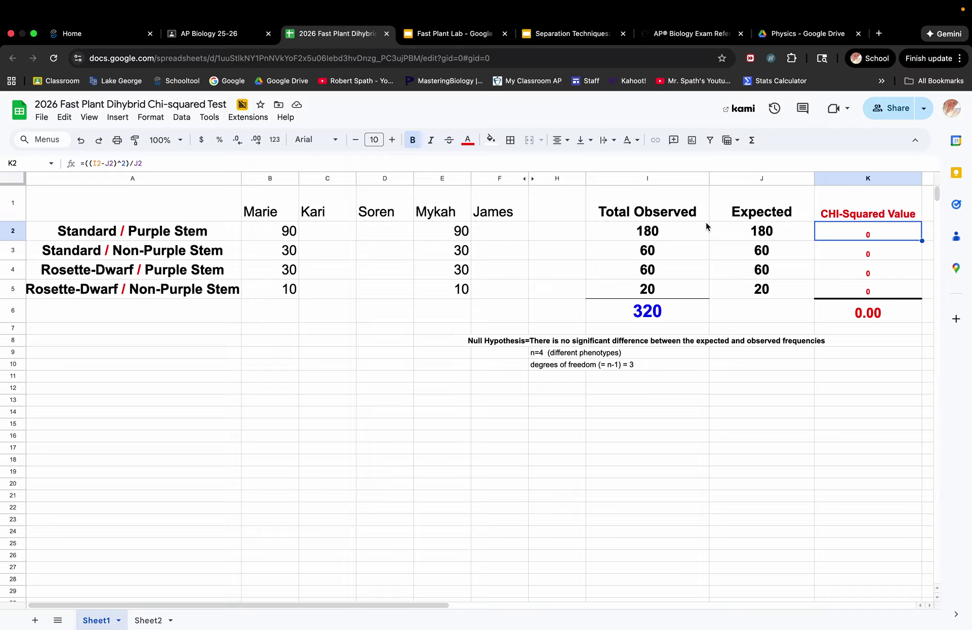
Replace the Standard / Purple Stem count in E2 with 56
click(448, 233)
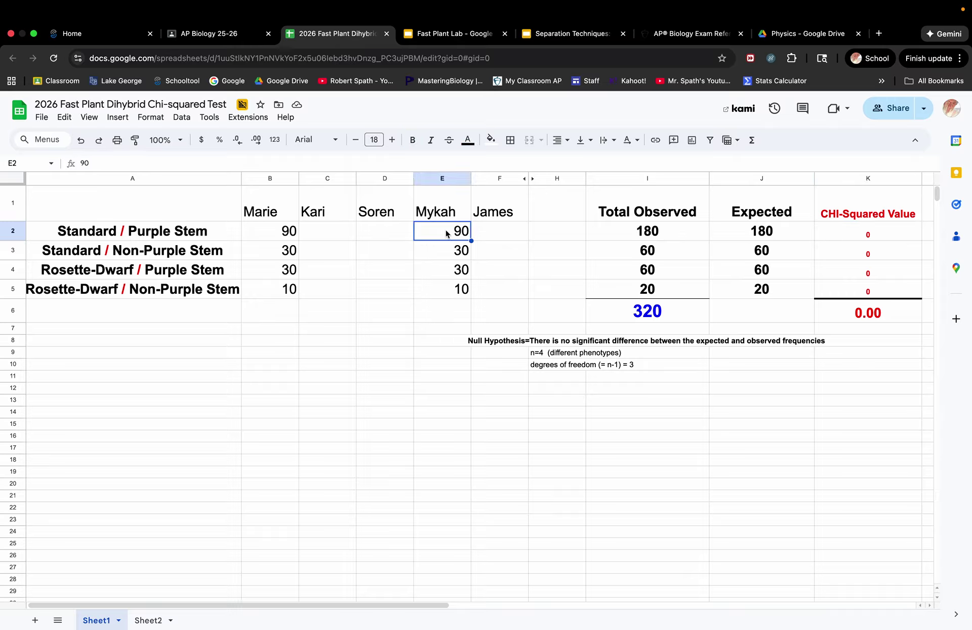
key(Delete)
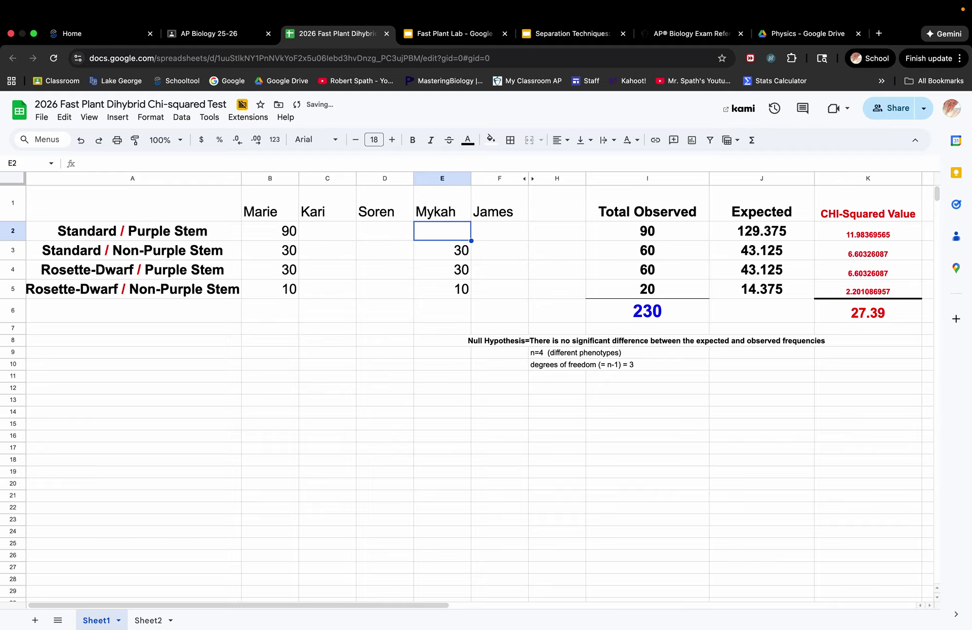
text(56)
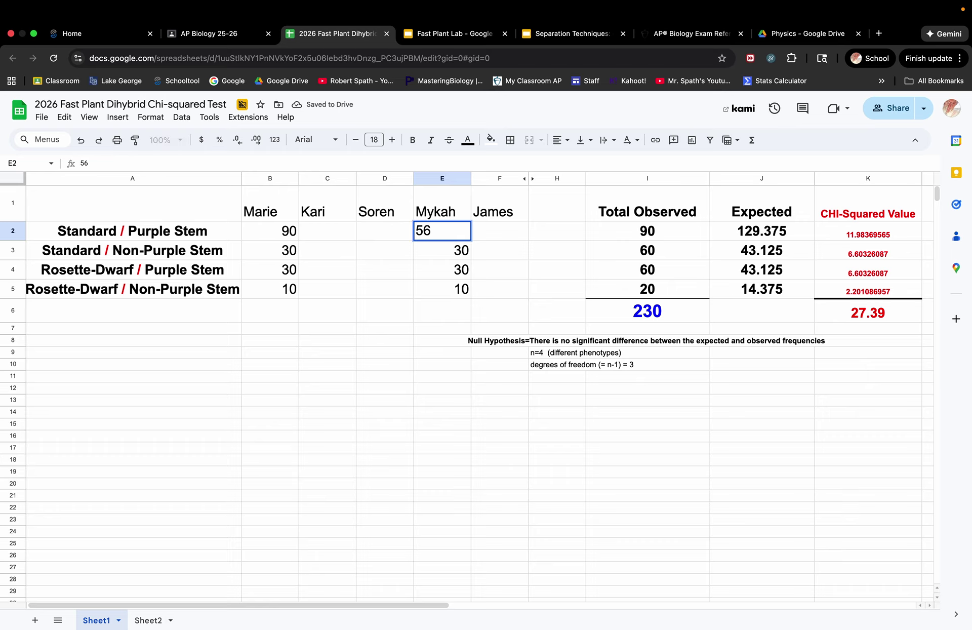
click(330, 337)
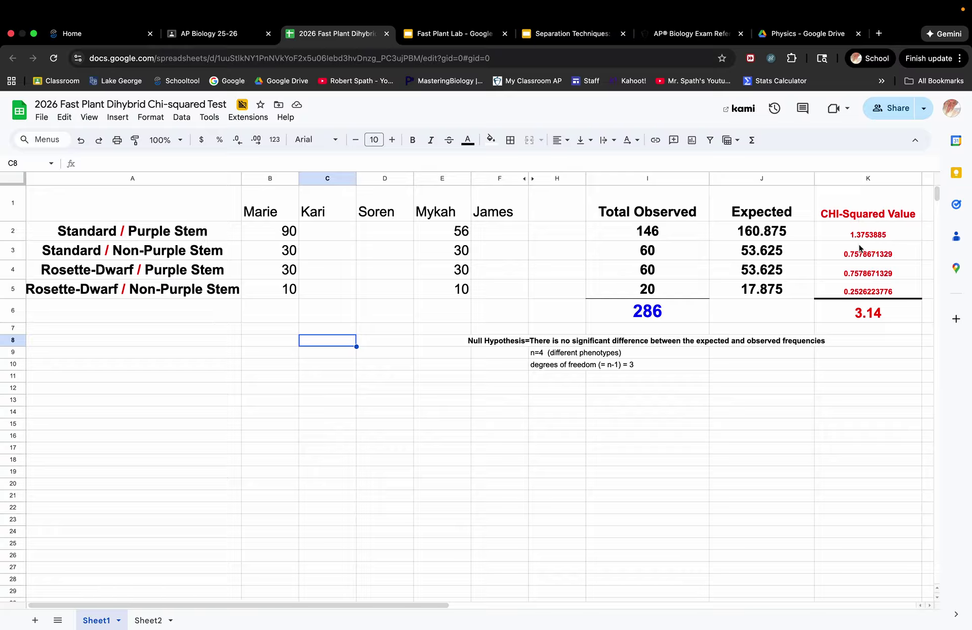
Inspect the chi-squared formulas in K3 to K5 and the sum formula in K6
click(859, 254)
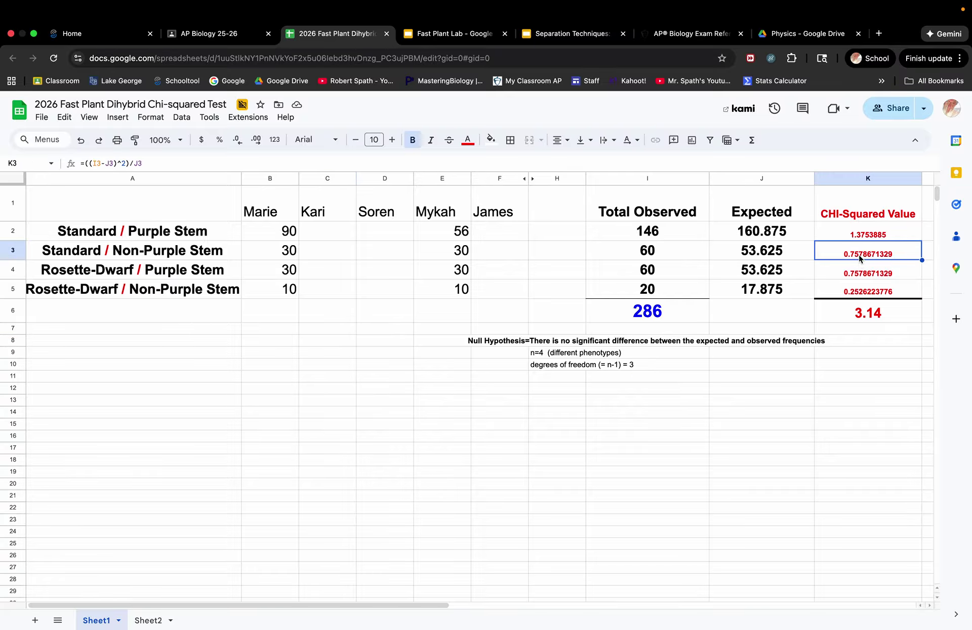
click(860, 272)
click(858, 291)
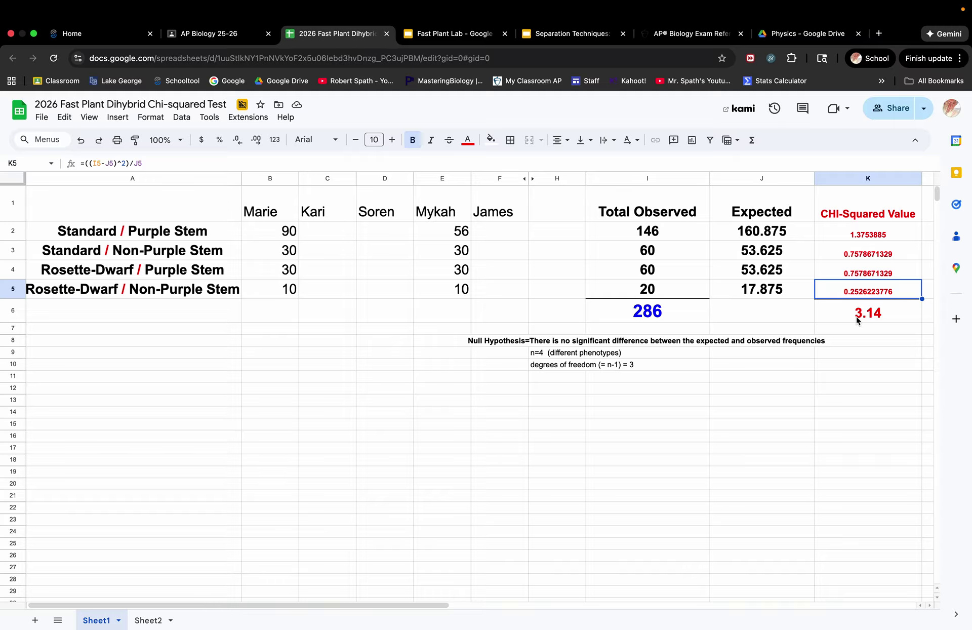
click(872, 322)
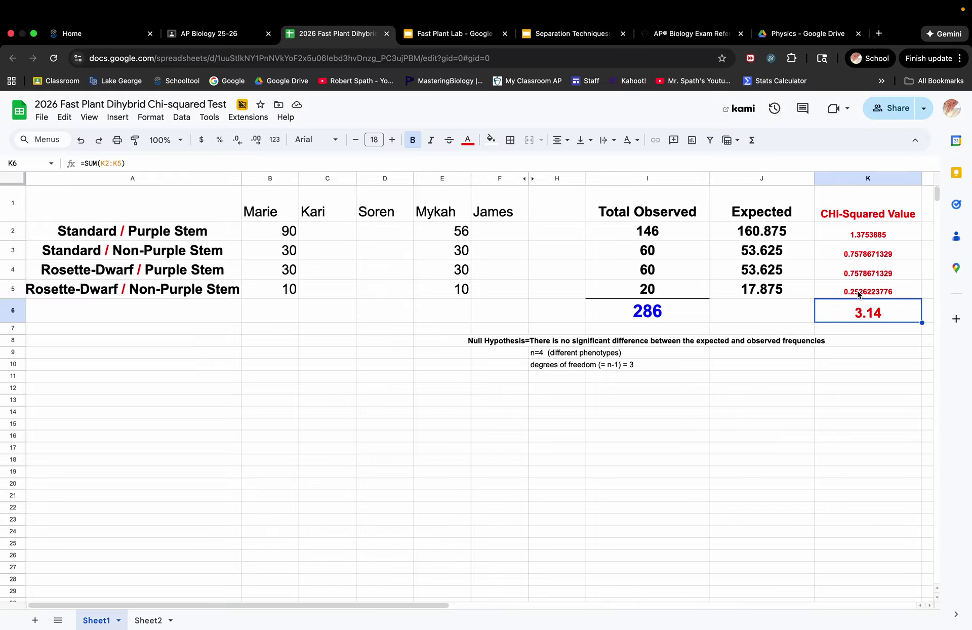
Examine the reference PDF's Chi-Square Table, highlighting the 0.05 p value, the Degrees of Freedom heading and the sentence defining degrees of freedom
click(697, 32)
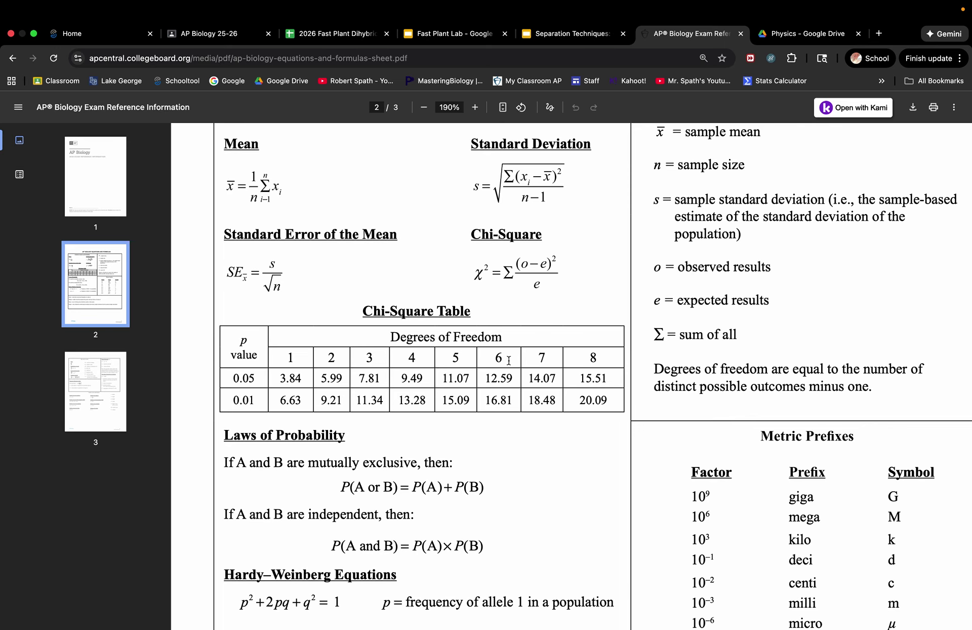
click(347, 36)
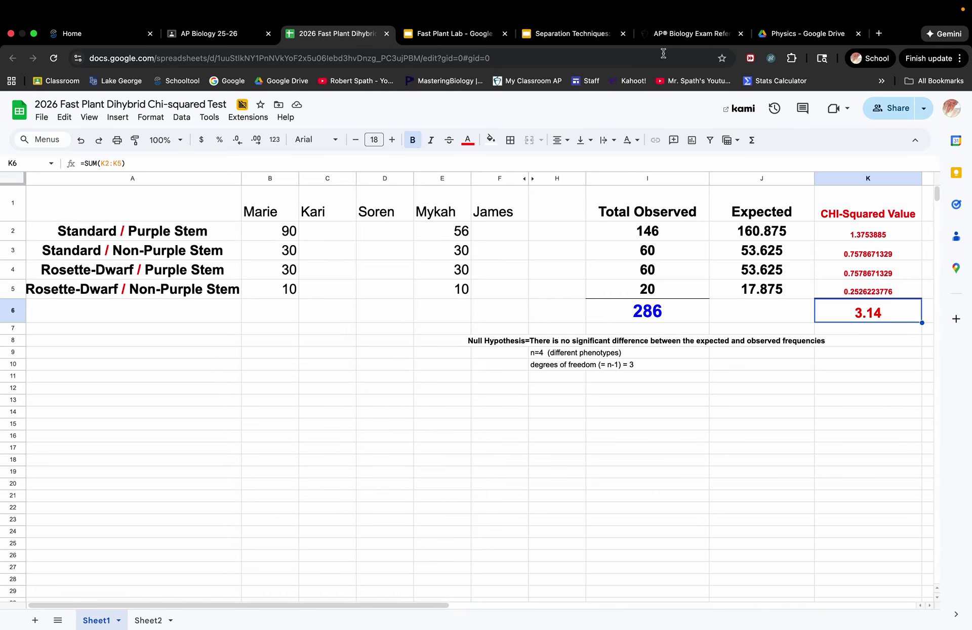
click(669, 37)
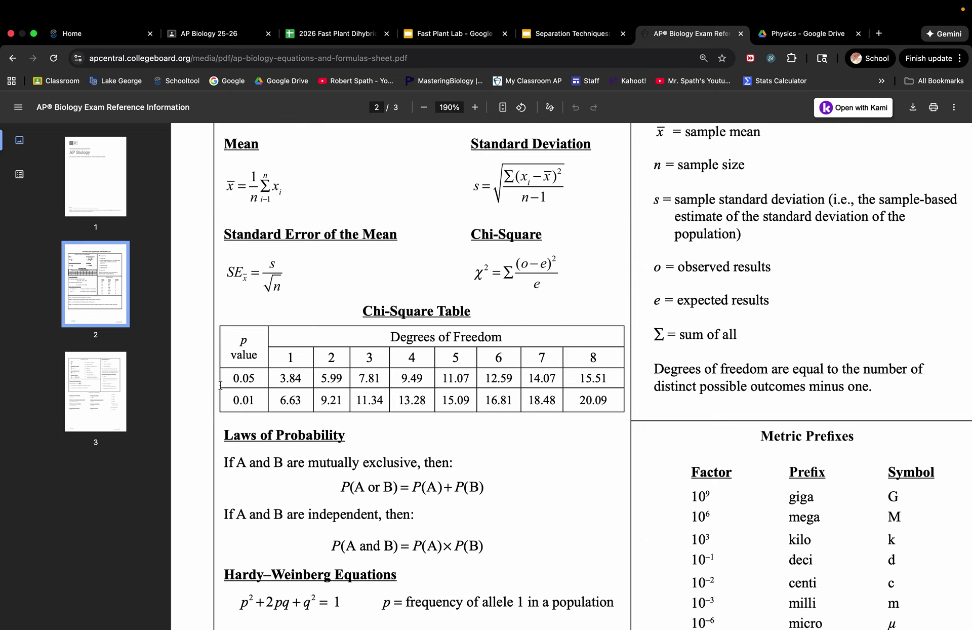
drag(228, 378, 257, 380)
click(647, 368)
drag(386, 335, 526, 335)
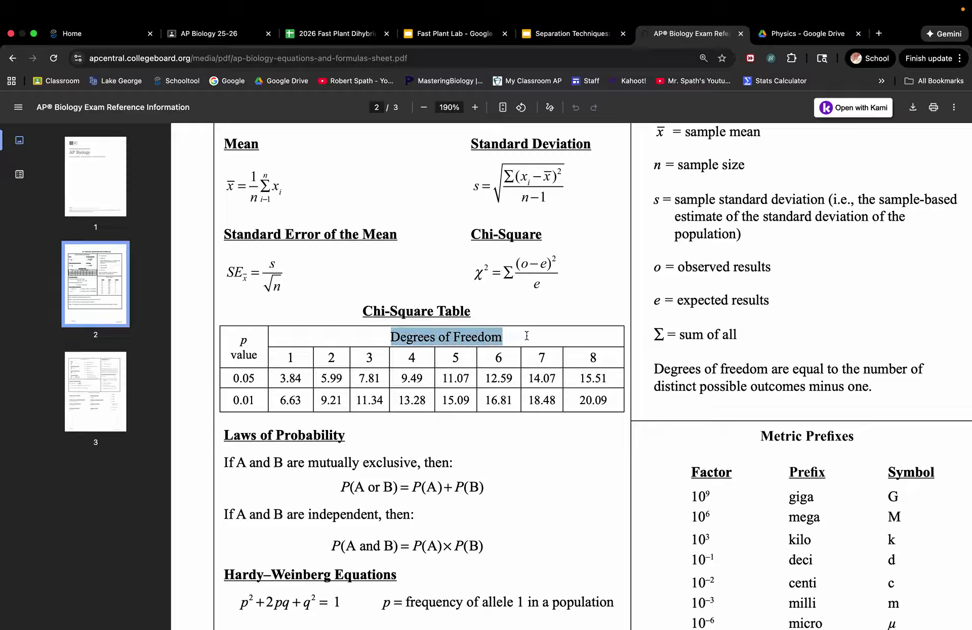
drag(648, 365, 939, 402)
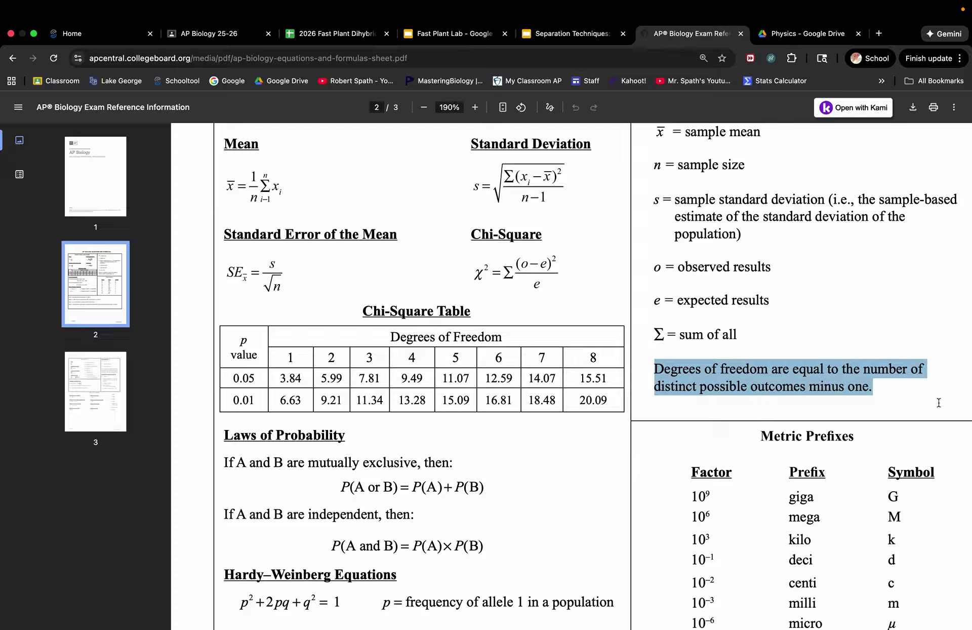